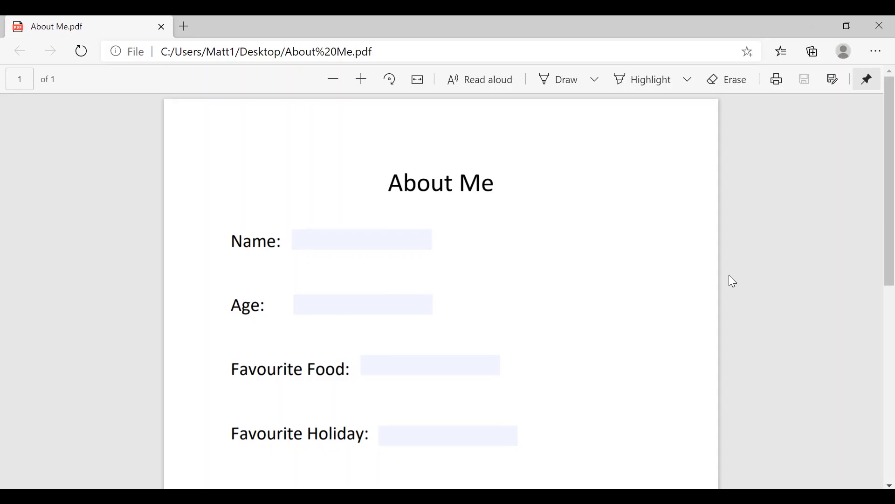
- Fill in the About Me form with the person's first name and an age of 38
left_click(369, 240)
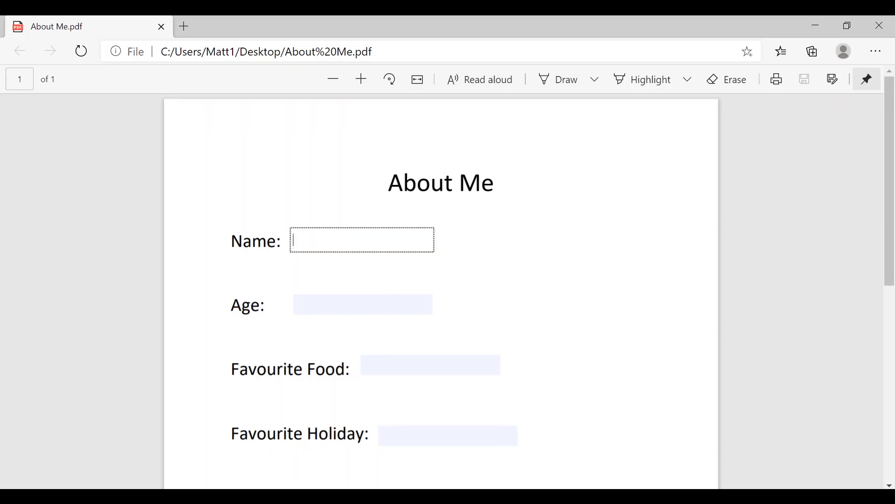
type("Matt")
key("Tab")
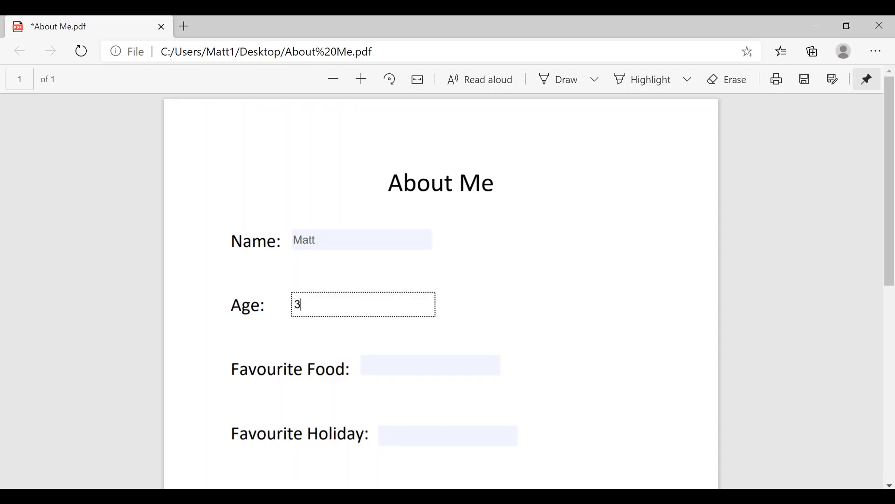
key("shift+Tab")
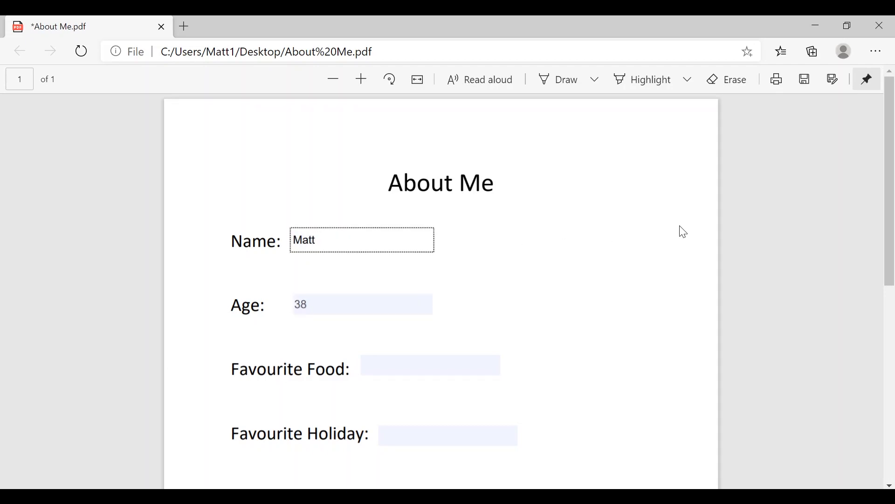
- Leave the filled-in form and the Word document, and open About Me - Copy.pdf from the desktop in Adobe Acrobat
left_click(820, 18)
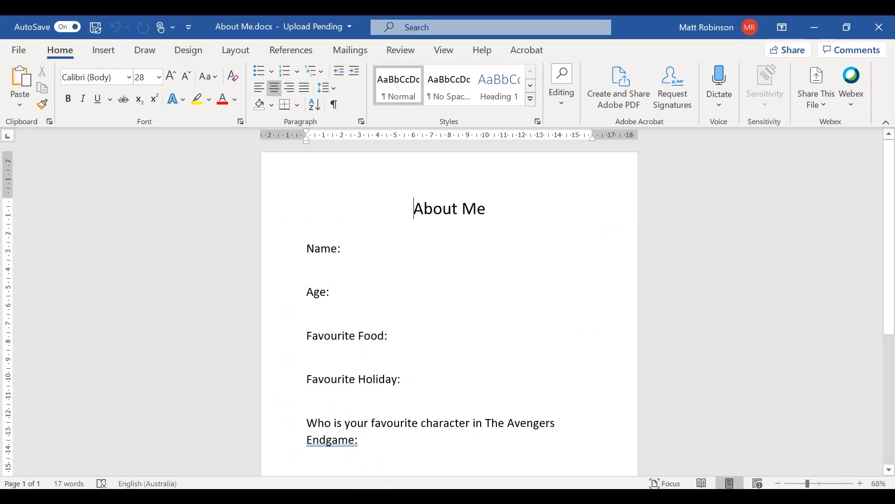
scroll(449, 308, "down", 1)
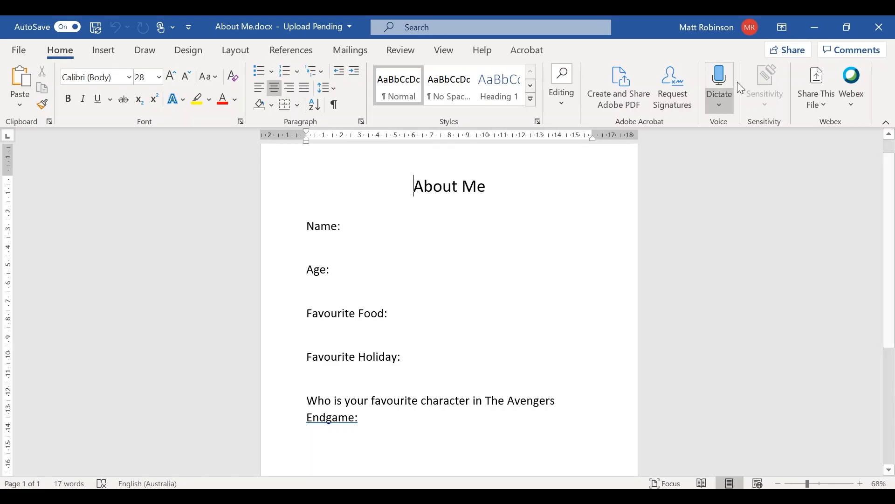
left_click(820, 22)
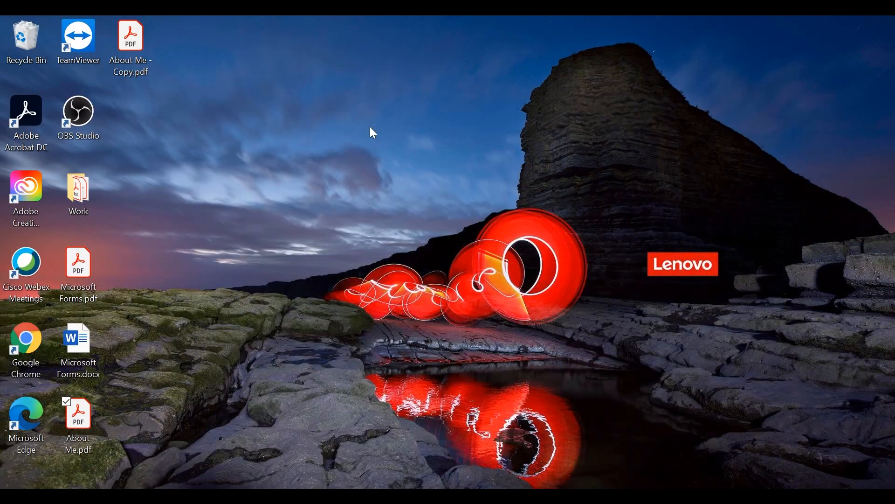
right_click(135, 60)
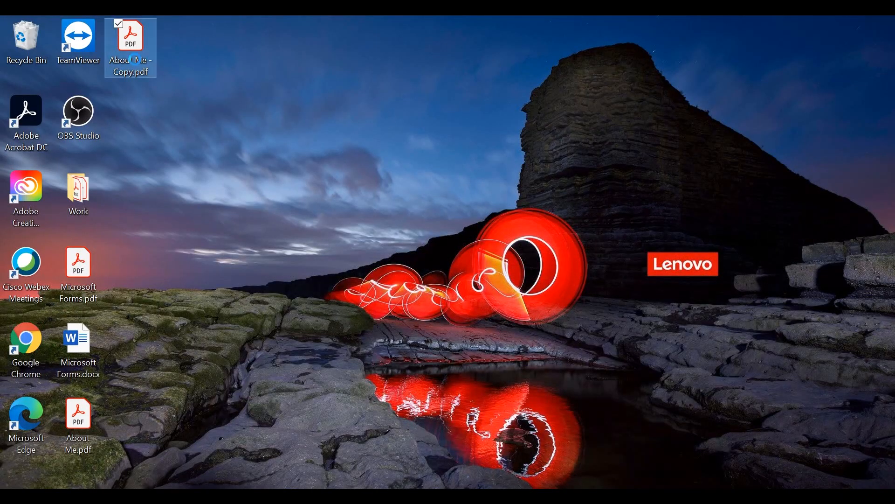
left_click(116, 77)
scroll(324, 214, "up", 6)
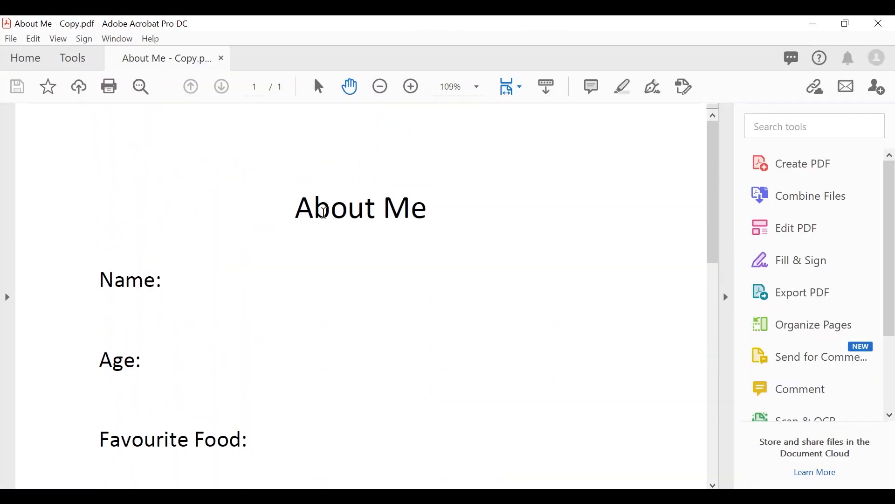
- Start Prepare Form on the current single file, About Me - Copy.pdf, without requiring signatures
left_click(381, 87)
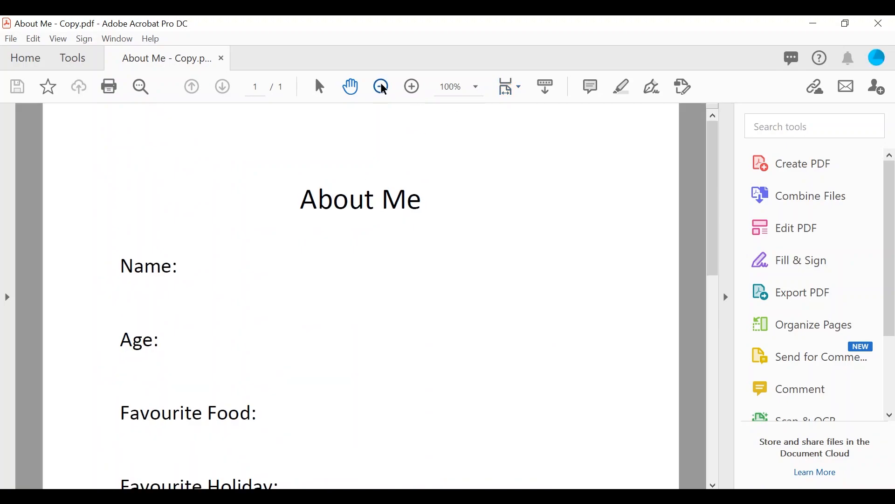
left_click(381, 87)
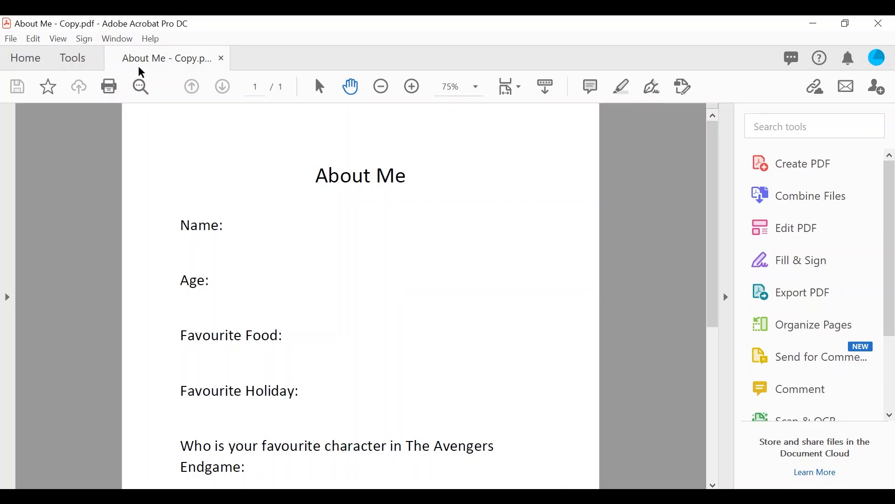
left_click(77, 60)
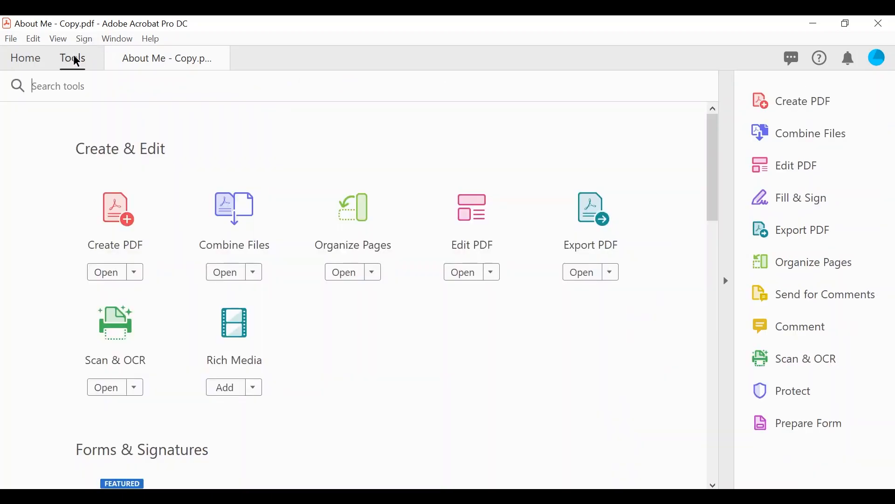
scroll(421, 428, "down", 5)
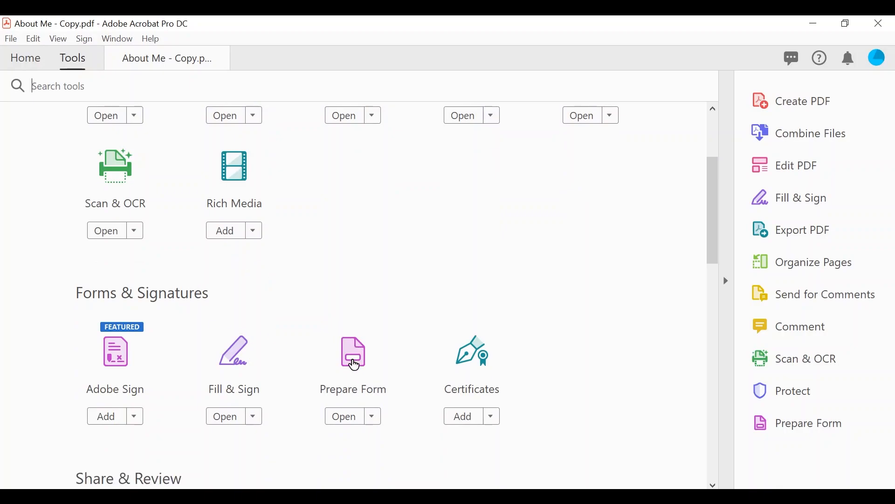
left_click(354, 366)
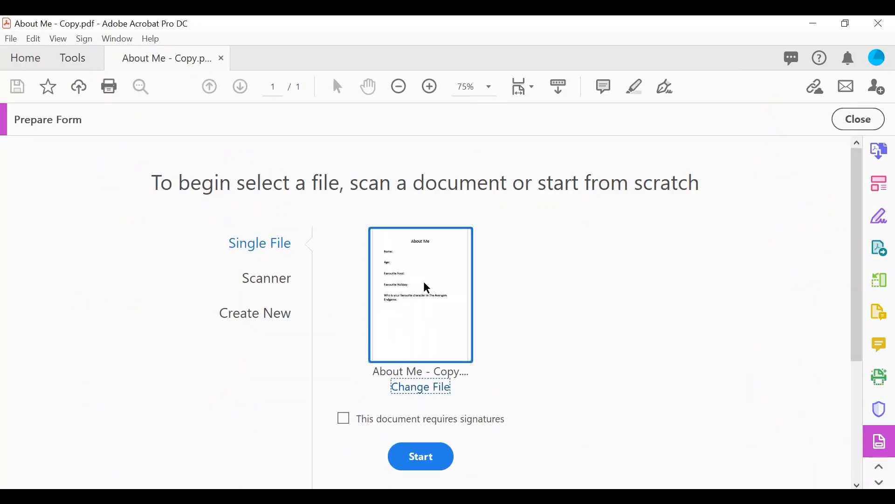
left_click(418, 464)
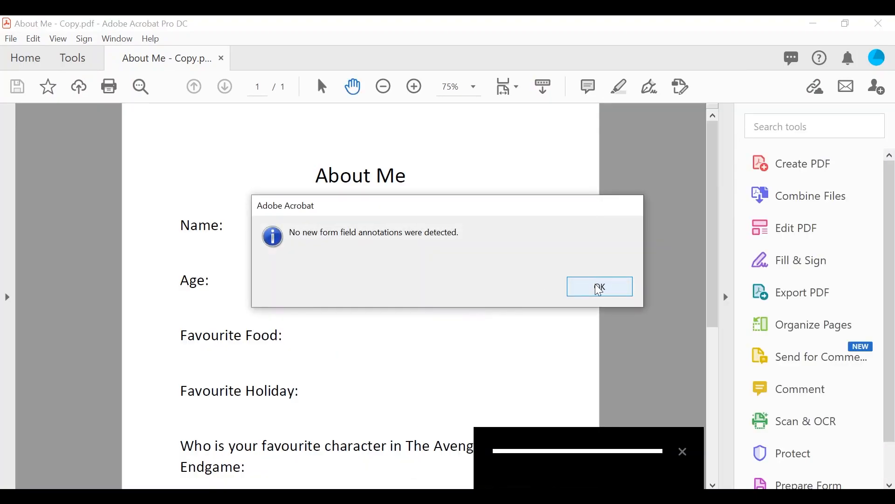
left_click(601, 289)
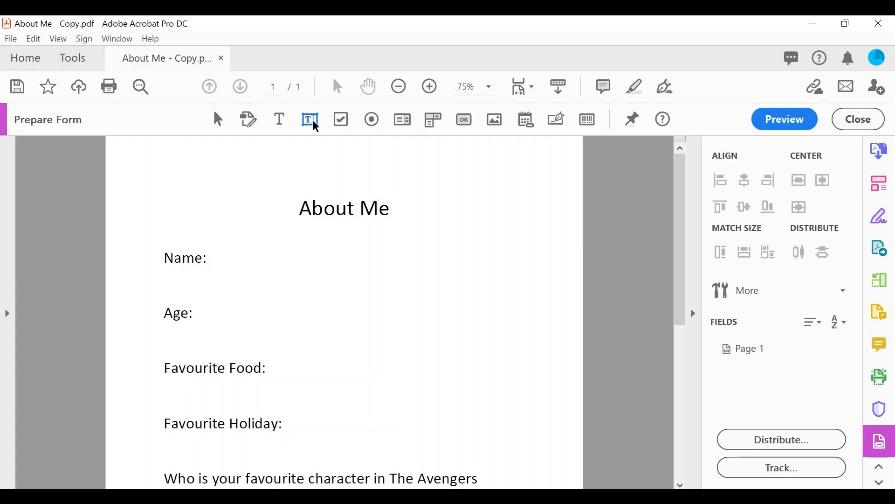
- Add a text field beside the Name label and name it Name
left_click(315, 123)
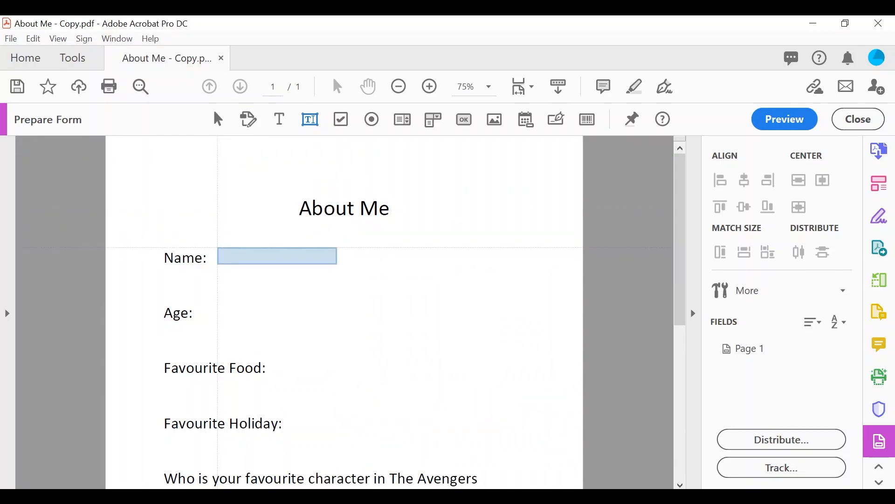
left_click(218, 249)
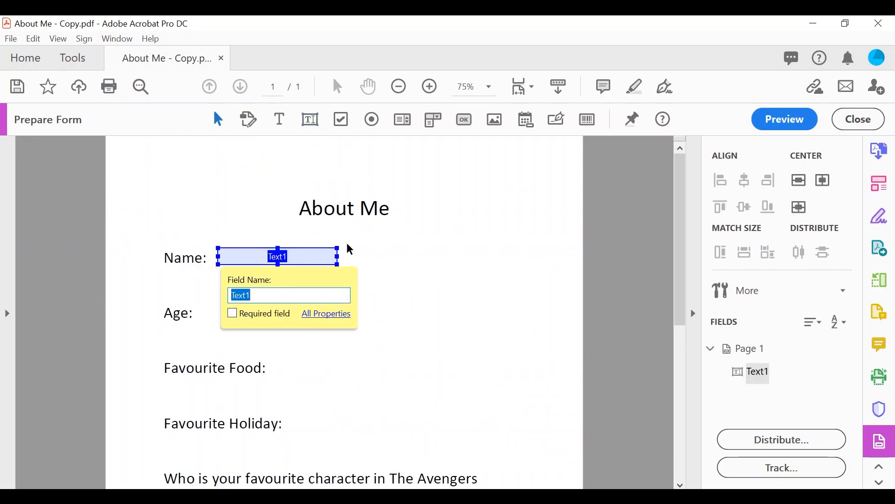
type("Name")
key("Return")
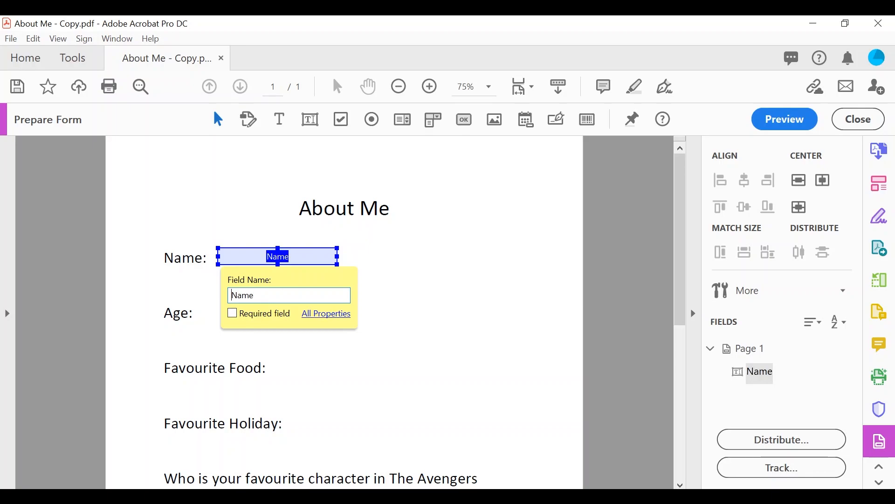
- Add a text field beside the Age label, lined up under the Name field, and name it Age
left_click(307, 124)
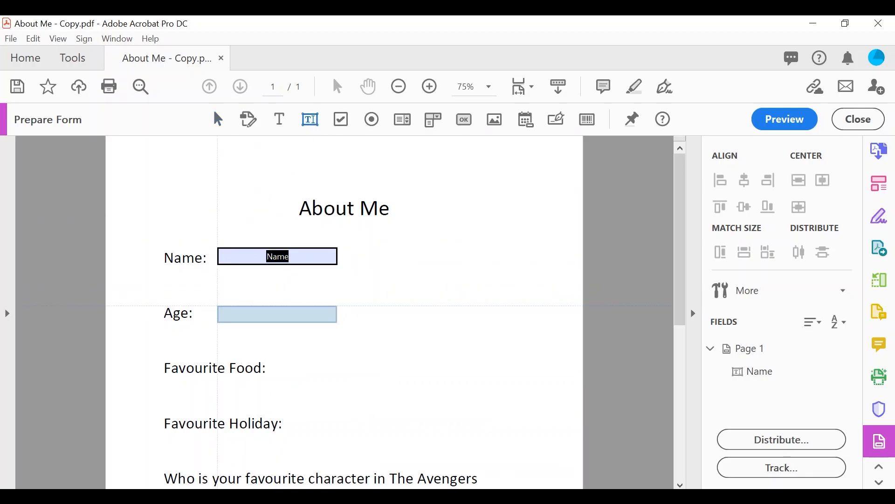
left_click(260, 314)
type("Age")
key("Return")
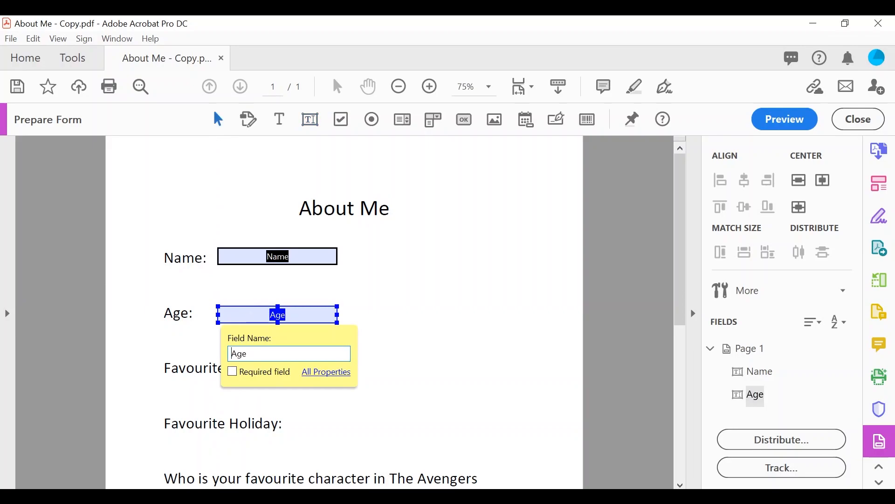
left_click(408, 317)
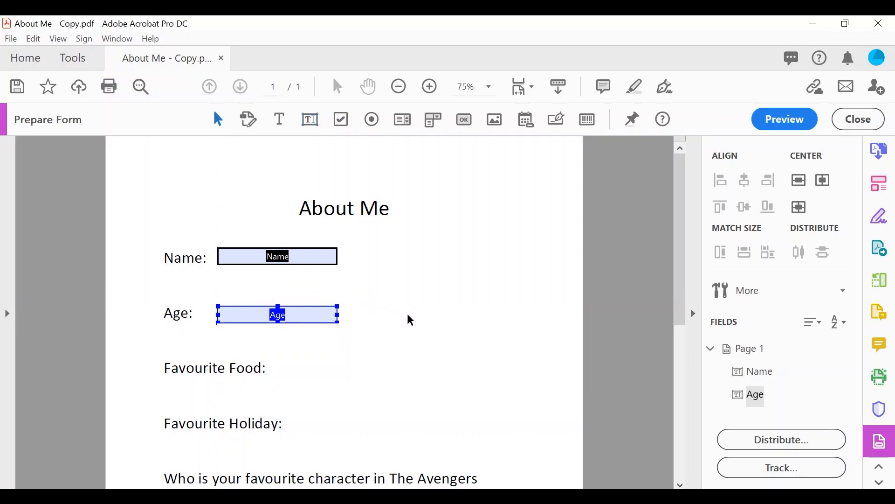
- Add a text field beside the Favourite Food label and name it Food
left_click(311, 126)
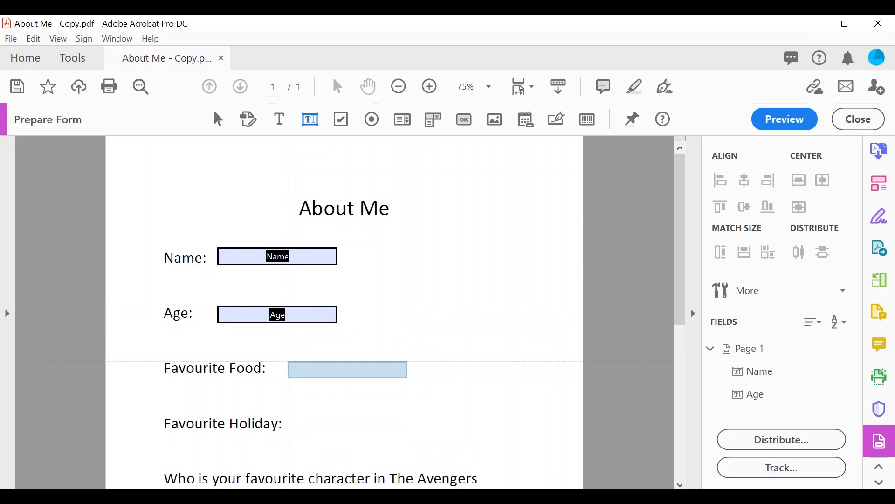
left_click(282, 357)
type("Fo")
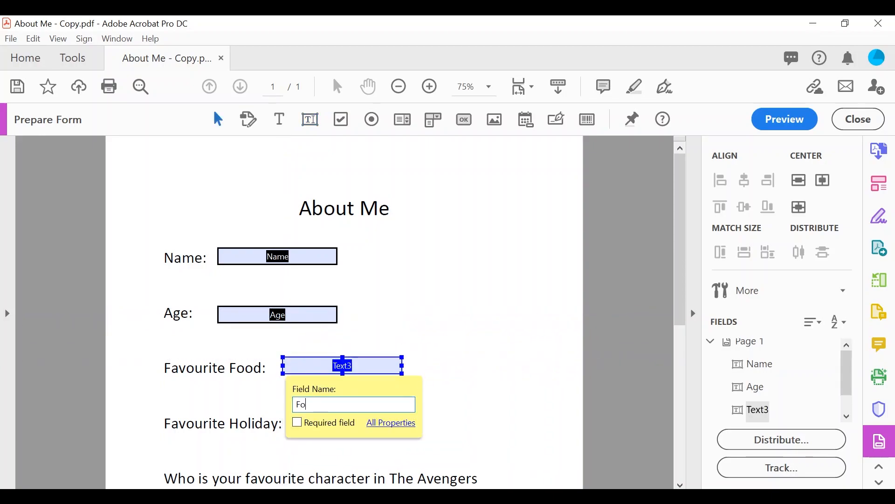
type("od")
- Add a text field beside the Favourite Holiday label and name it Holiday
left_click(311, 120)
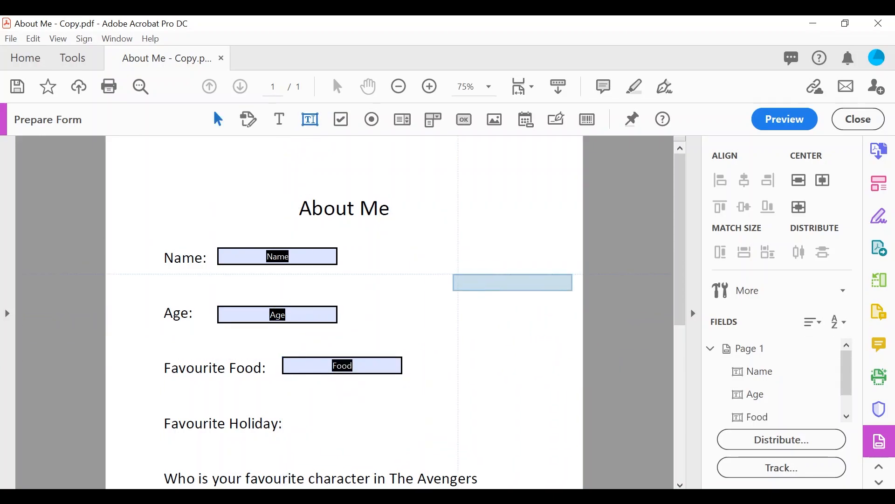
scroll(452, 275, "down", 3)
left_click(294, 330)
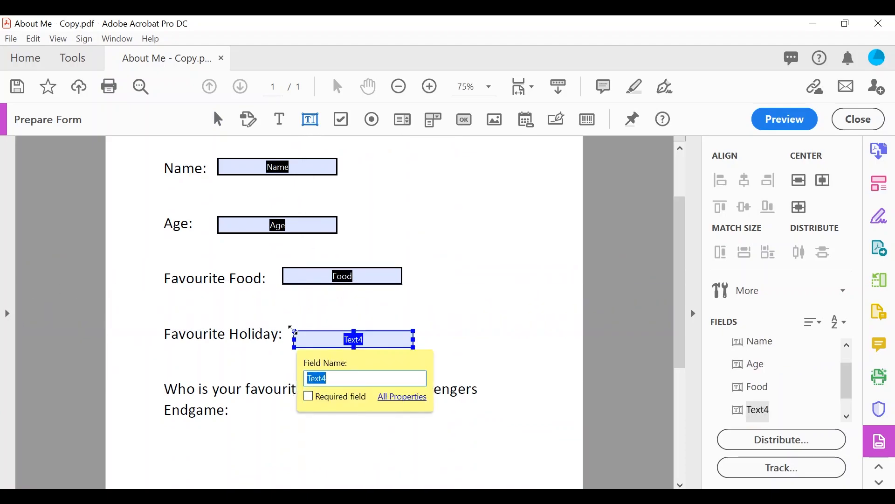
type("Holiday")
left_click(474, 233)
- Add a text field below the Avengers Endgame character question and name it Movie
left_click(310, 122)
left_click(165, 427)
type("Movie")
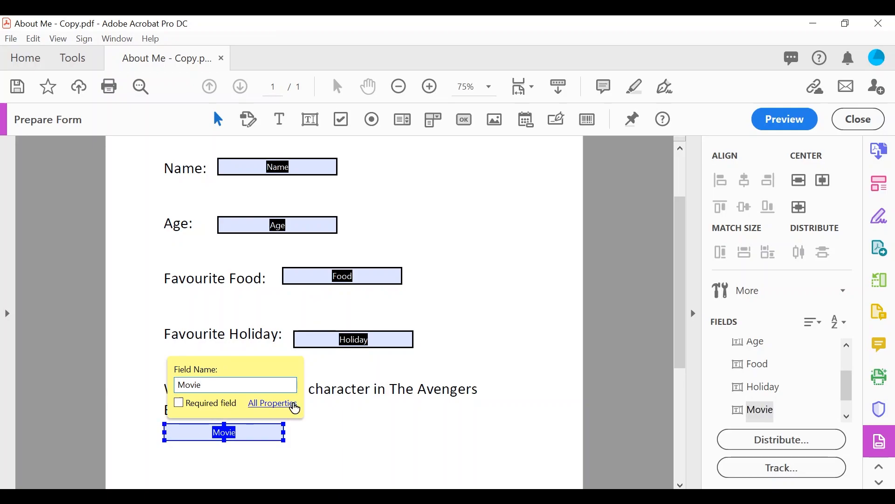
left_click(447, 316)
scroll(449, 316, "up", 1)
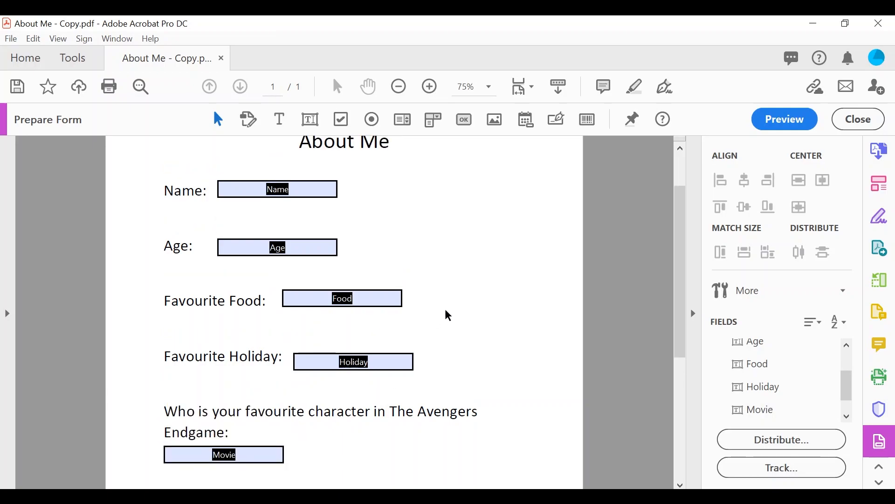
- Open the Name field's properties and mark the field as required
left_click(284, 192)
right_click(284, 192)
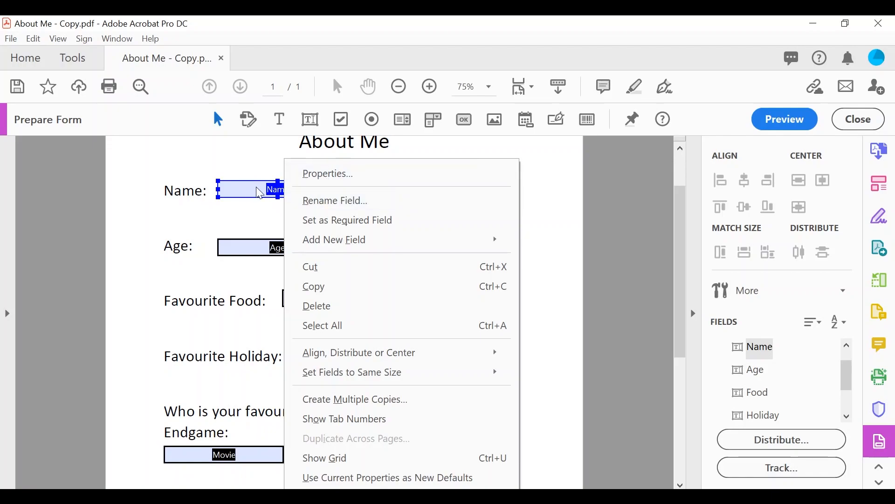
left_click(316, 177)
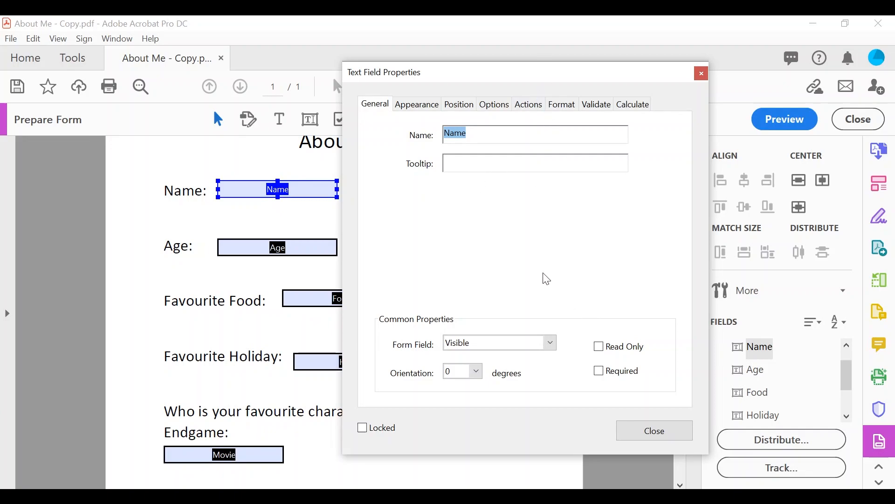
left_click(606, 376)
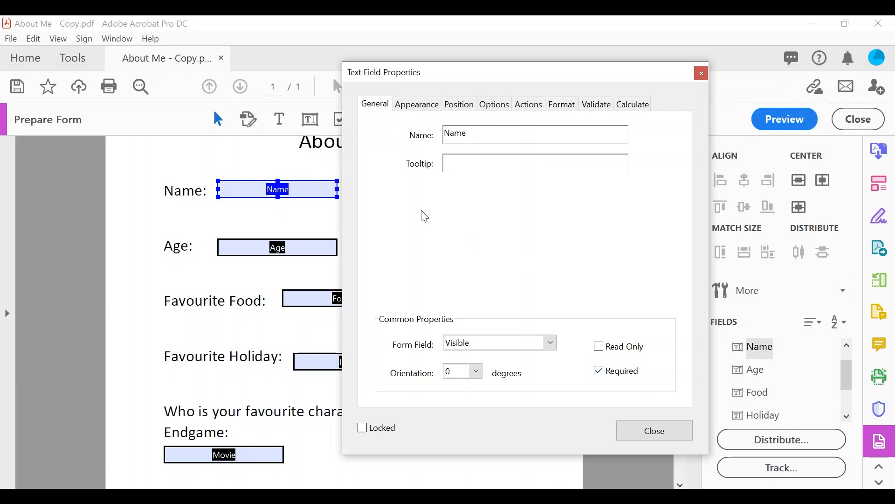
- Review the Name field's appearance settings, choose its text alignment in the options, and close the properties
left_click(418, 109)
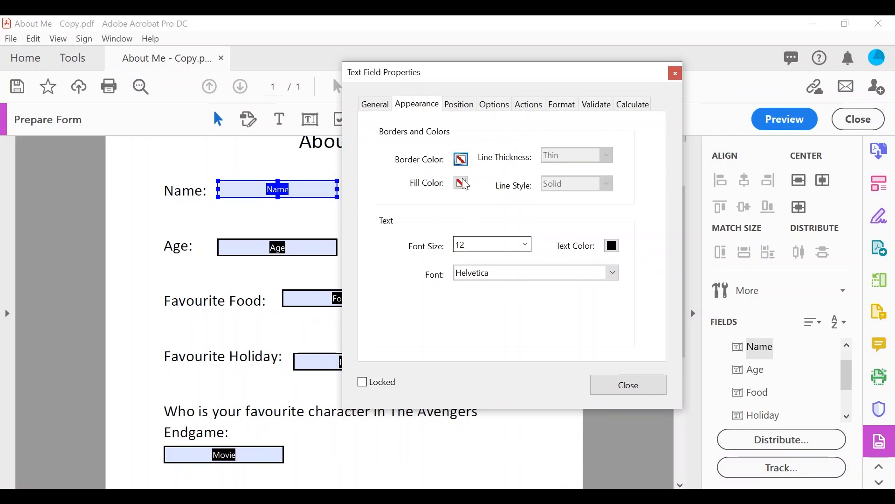
left_click(495, 105)
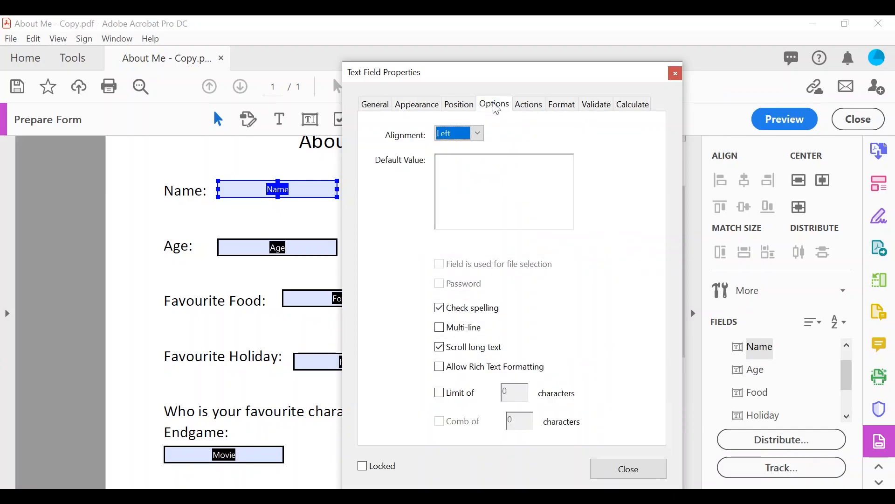
left_click(478, 135)
left_click(459, 160)
left_click(628, 469)
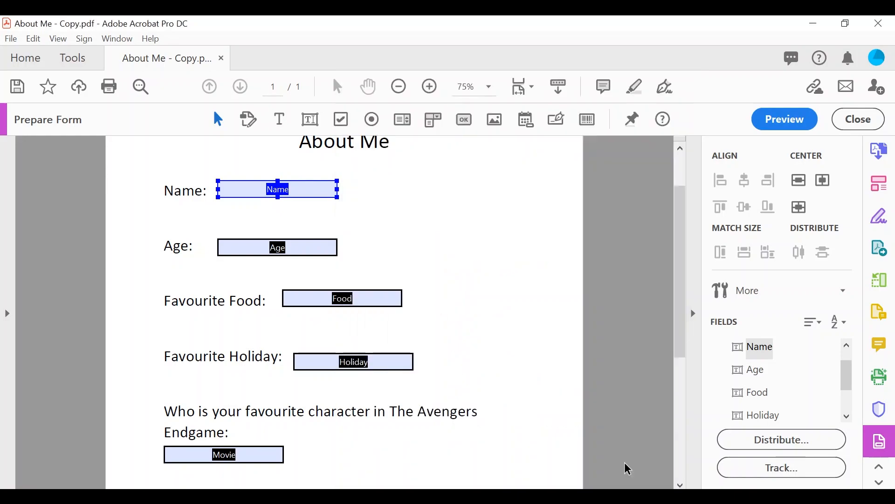
left_click(499, 374)
- Enable multi-line text in the Movie field's options and close its properties
scroll(498, 374, "down", 1)
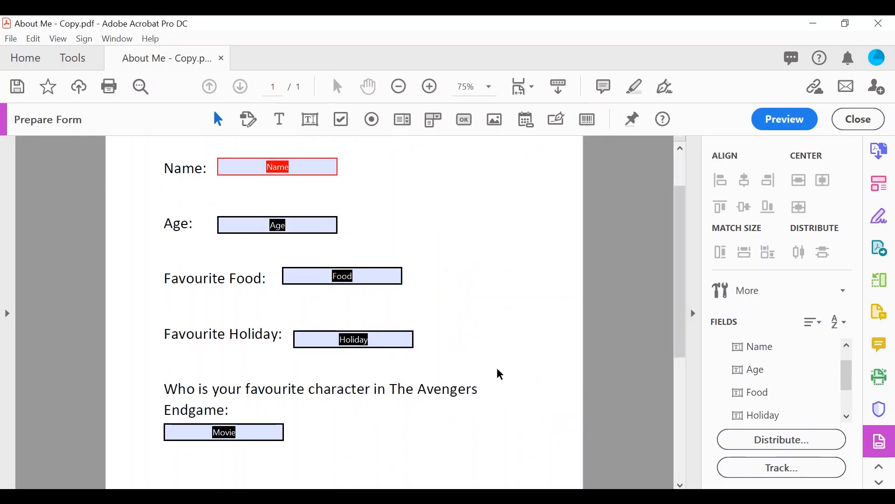
left_click(271, 439)
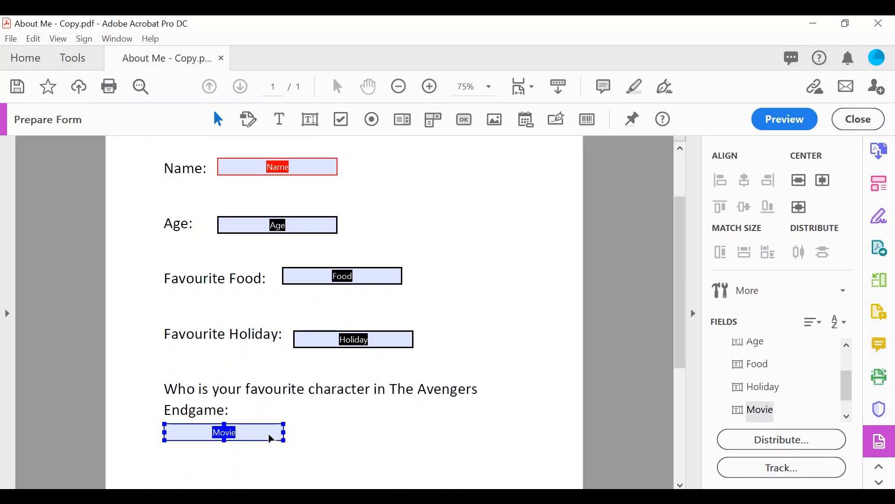
right_click(273, 440)
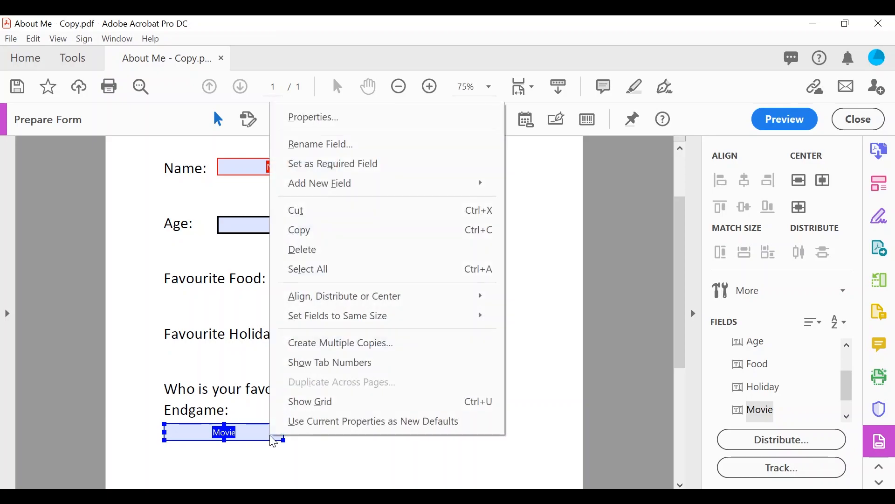
left_click(353, 122)
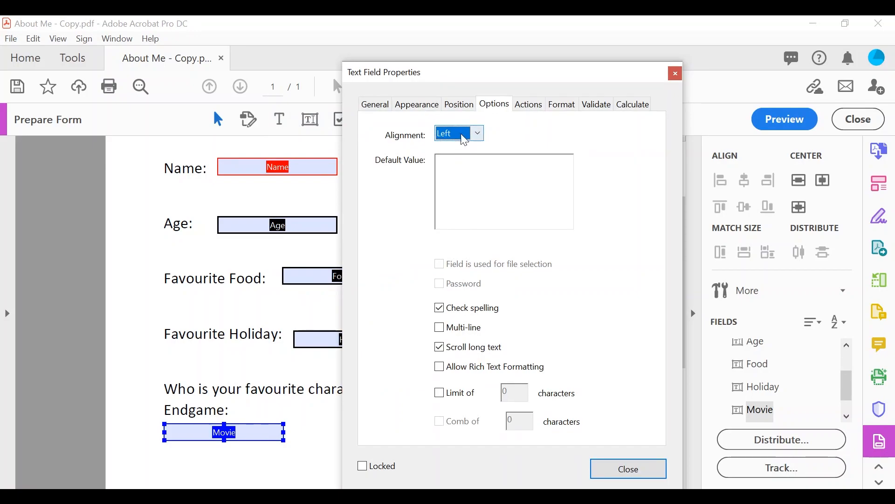
left_click(380, 106)
left_click(494, 105)
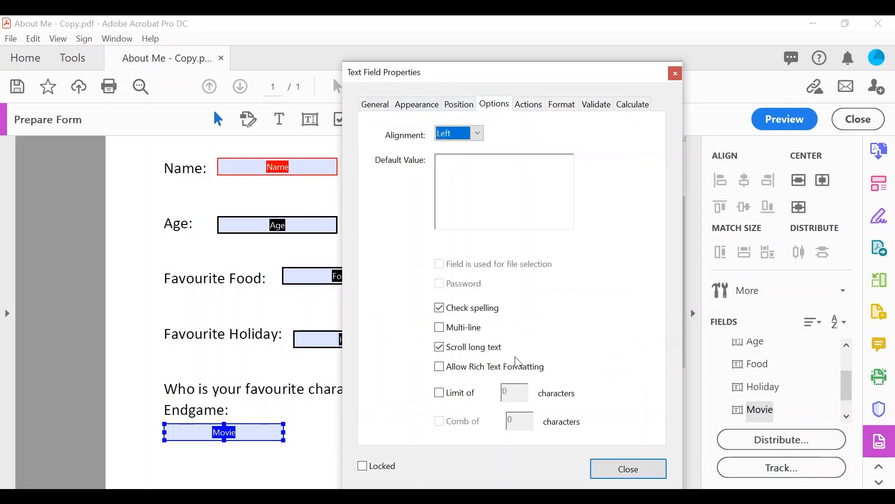
left_click(441, 330)
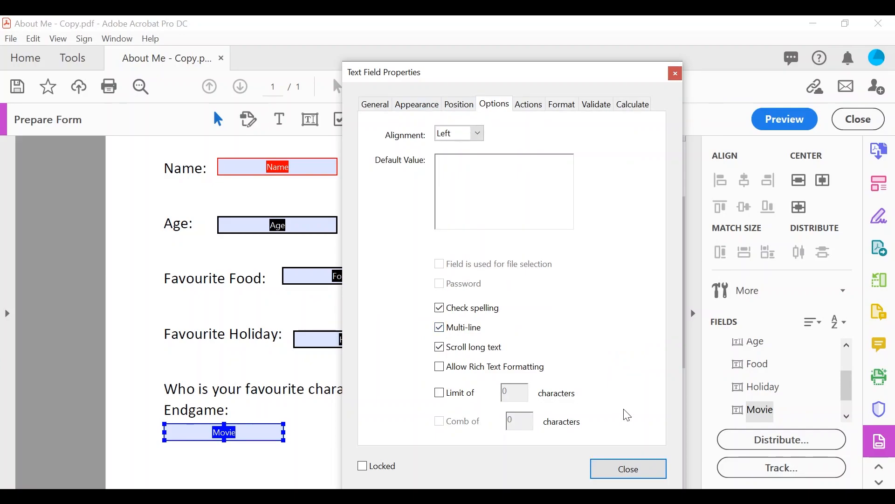
left_click(627, 471)
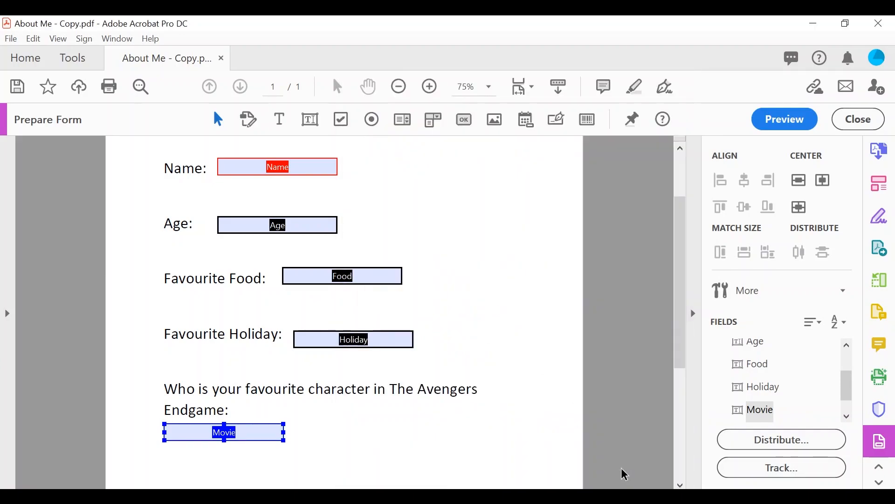
left_click_drag(283, 443, 333, 453)
left_click(276, 431)
left_click(284, 442)
double_click(278, 431)
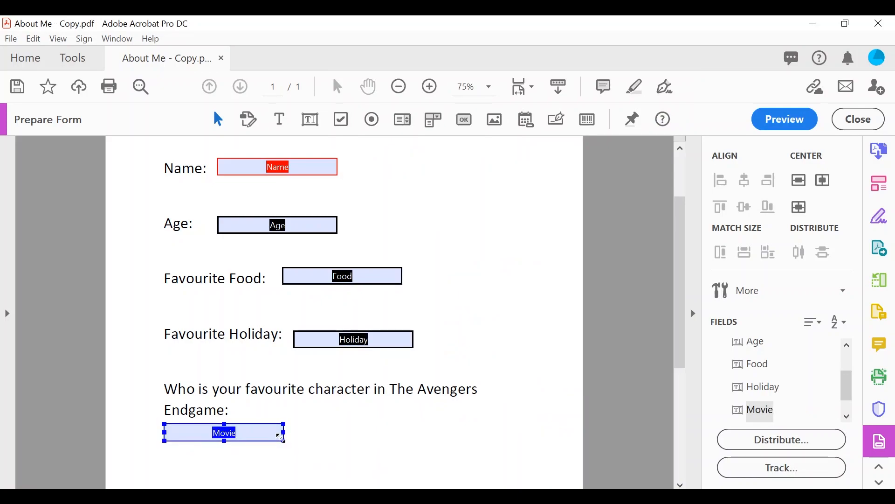
left_click(628, 470)
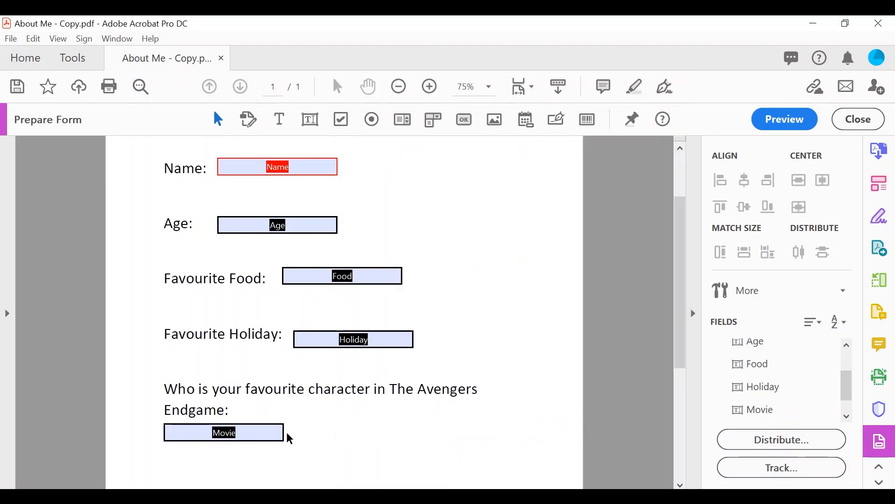
- Enlarge the Movie field into a wide, several-line-tall box below the Avengers Endgame question
left_click_drag(284, 441, 518, 489)
scroll(508, 389, "down", 1)
scroll(508, 389, "up", 5)
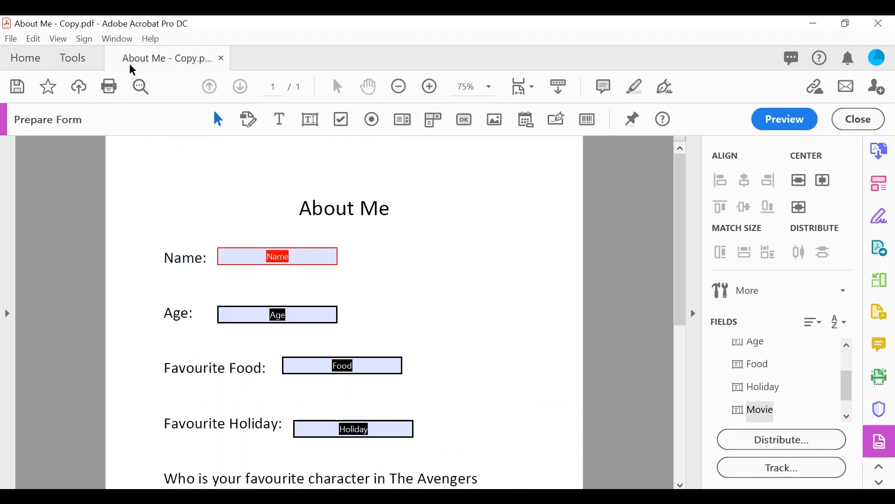
- Save the form to the Desktop as About Me - Copy.pdf, replacing the existing file
left_click(17, 87)
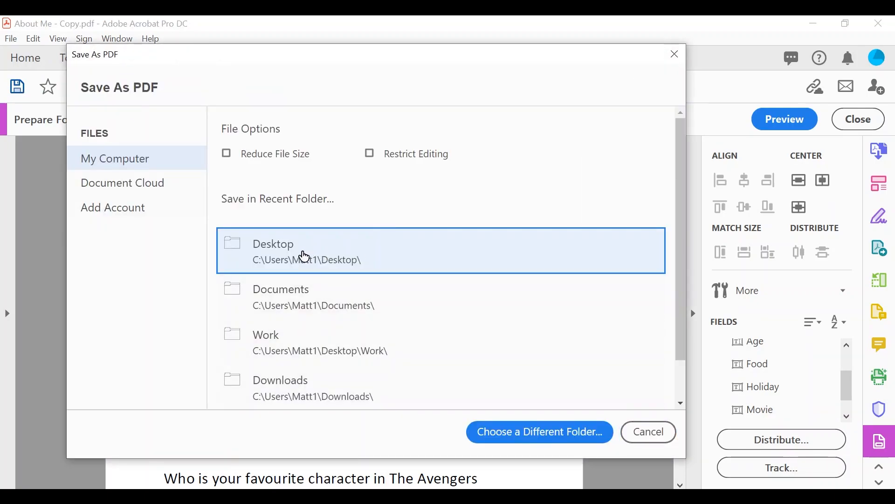
left_click(299, 256)
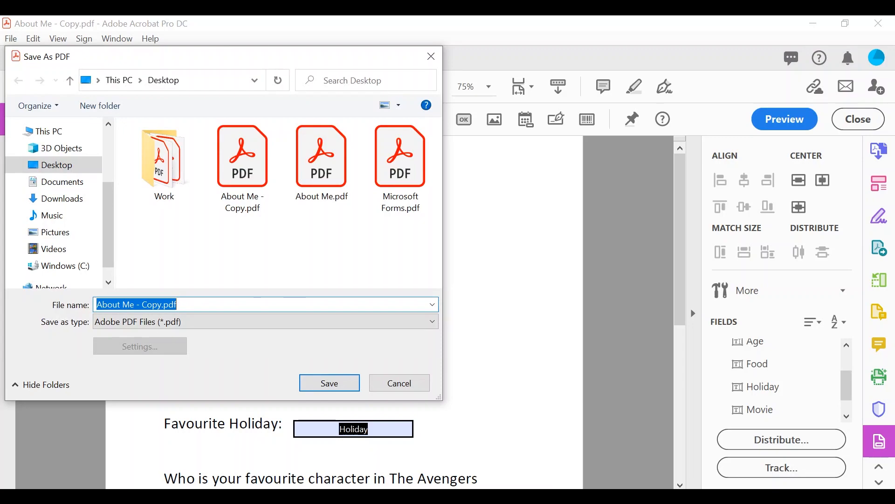
left_click(331, 385)
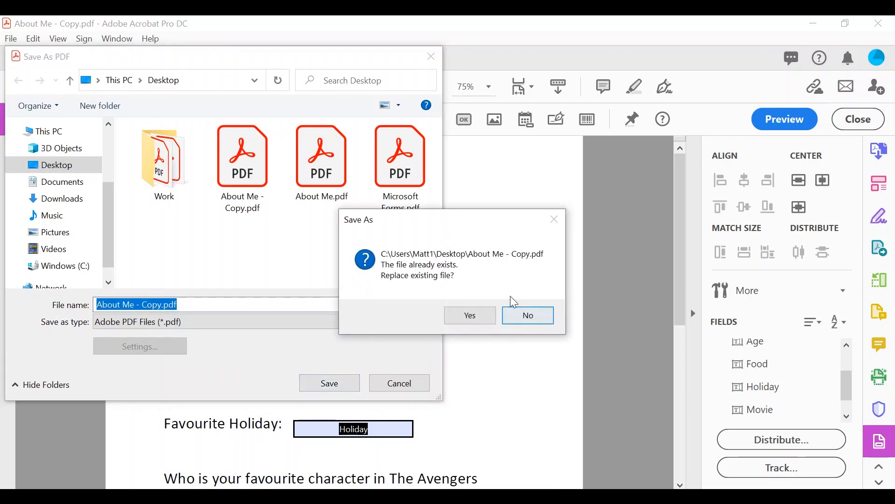
left_click(475, 316)
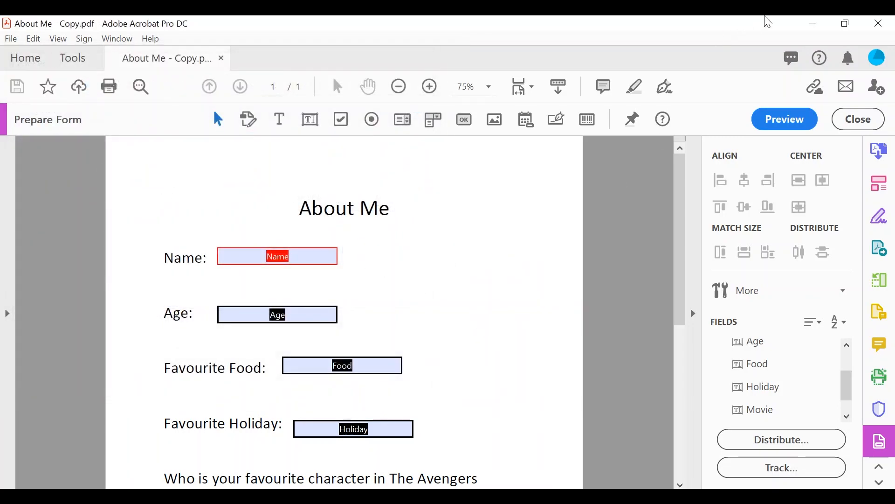
- Minimize the form editor and open About Me - Copy.pdf from the desktop with Microsoft Edge
left_click(815, 24)
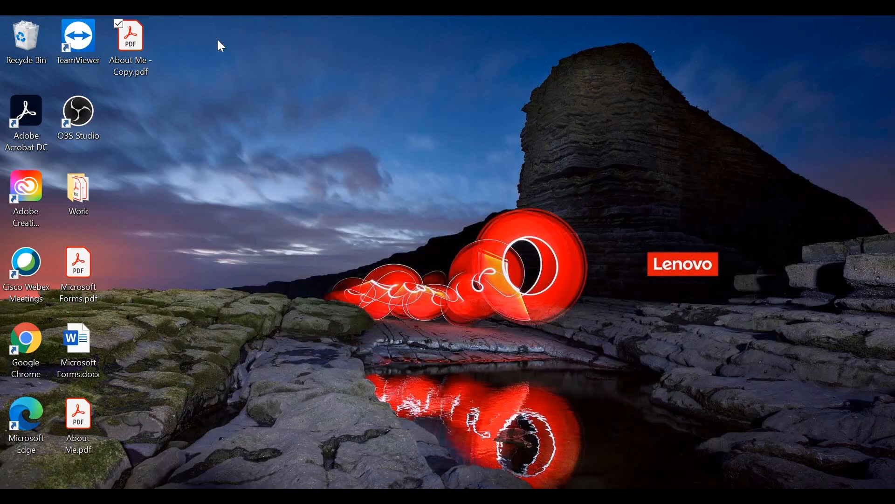
right_click(132, 43)
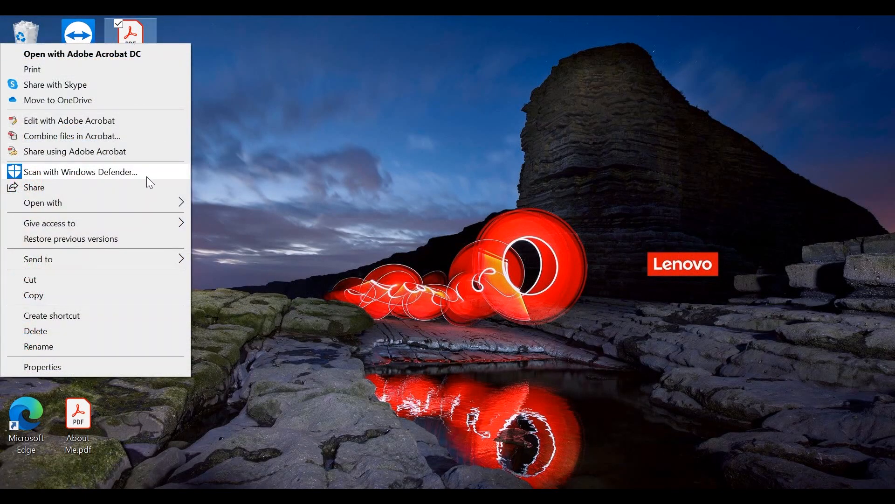
mouse_move(142, 201)
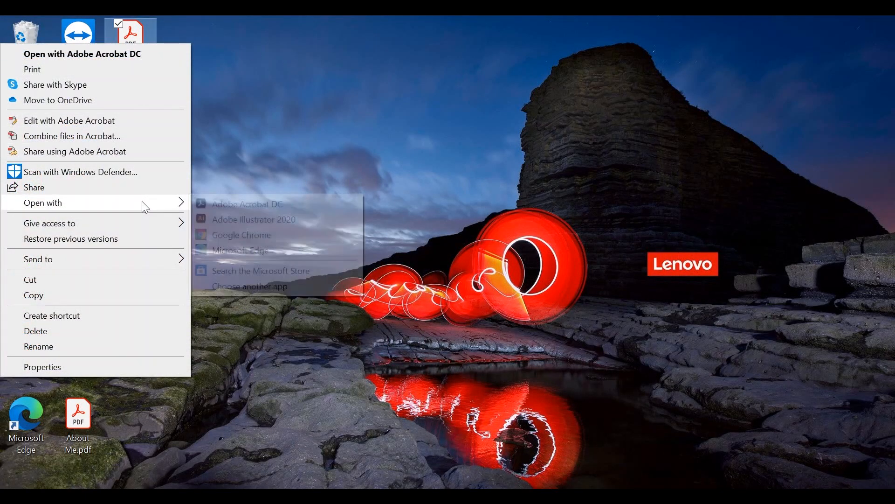
left_click(243, 250)
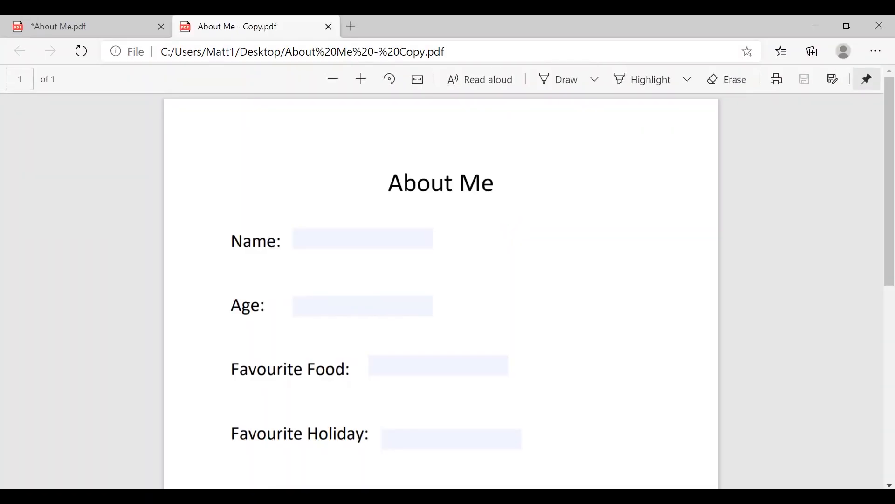
- Fill in the form with the respondent's first name, age 25 and favourite food Pizza
left_click(364, 239)
type("Matt")
key("Tab")
type("25")
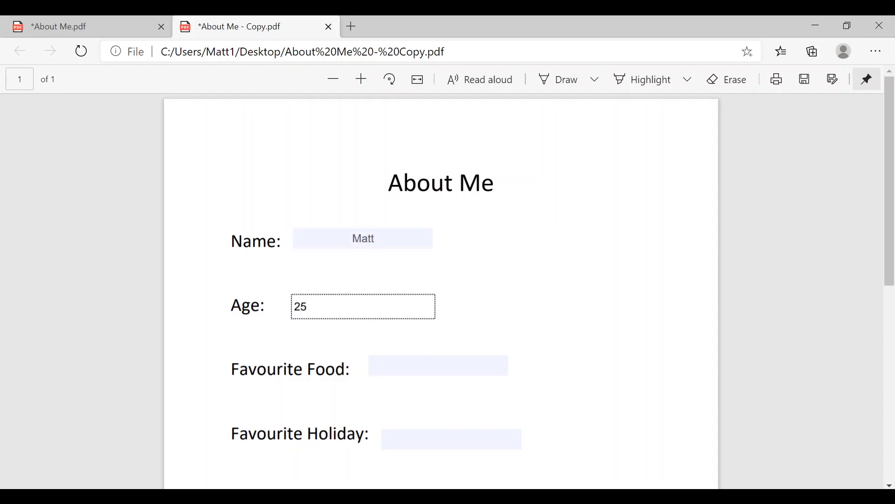
left_click(438, 365)
type("Pizza")
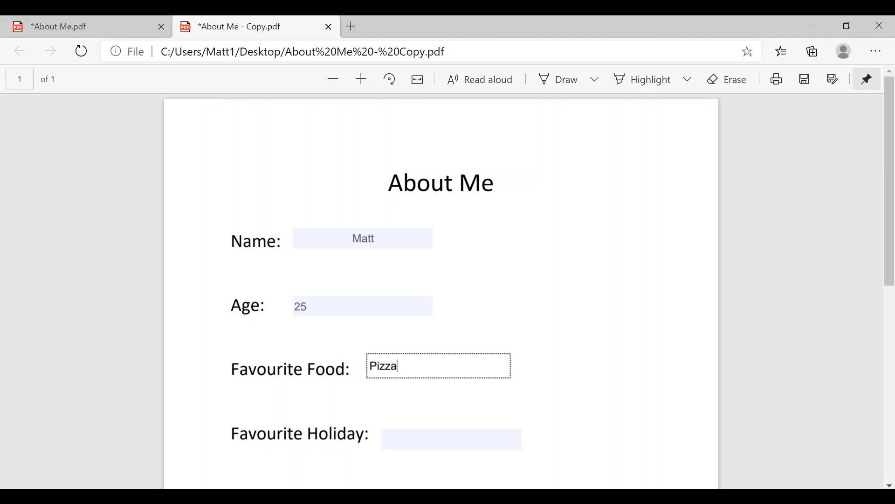
- Enter Italy as the favourite holiday and Ironman as the favourite Avengers Endgame character
scroll(441, 291, "down", 1)
scroll(413, 226, "down", 3)
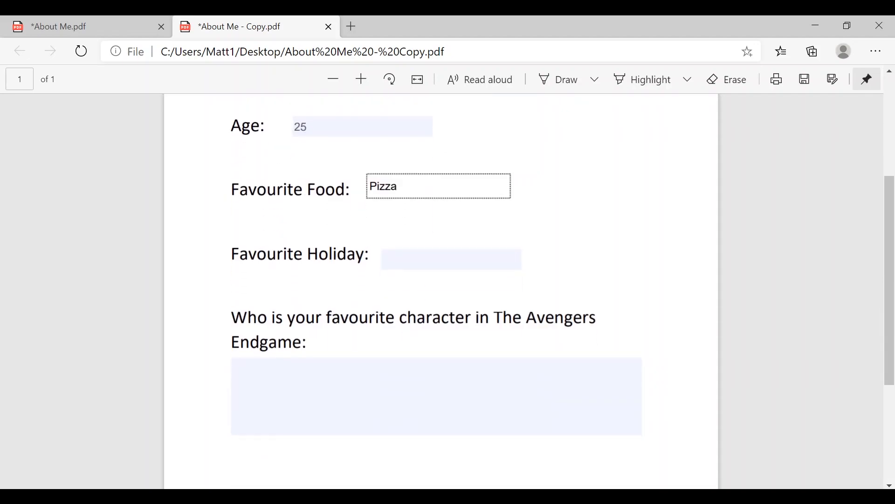
left_click(415, 226)
type("Italy")
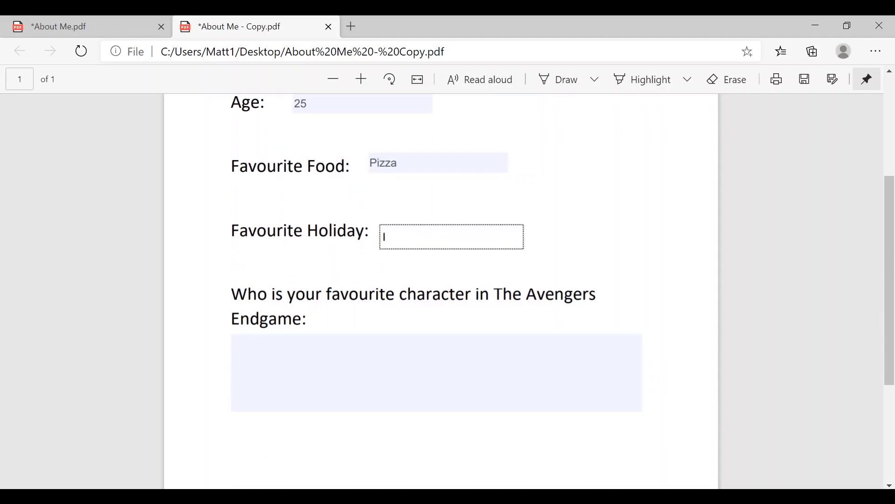
left_click(436, 373)
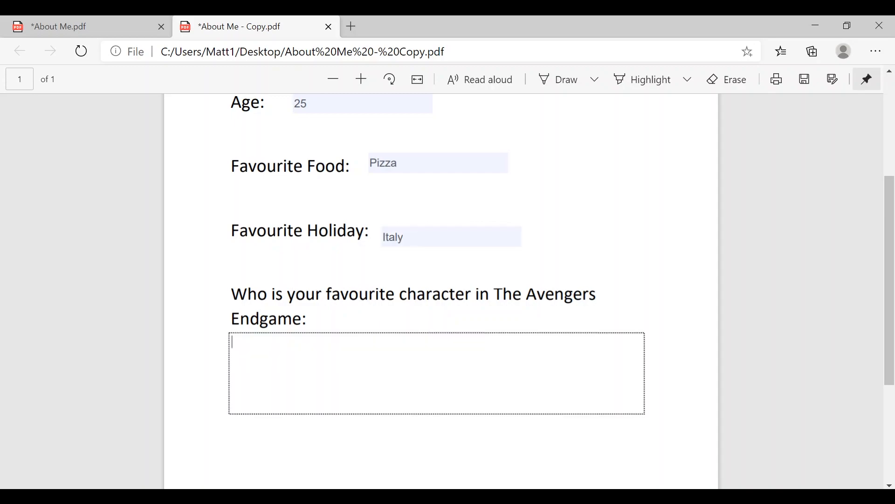
type("Ironman")
scroll(442, 289, "up", 5)
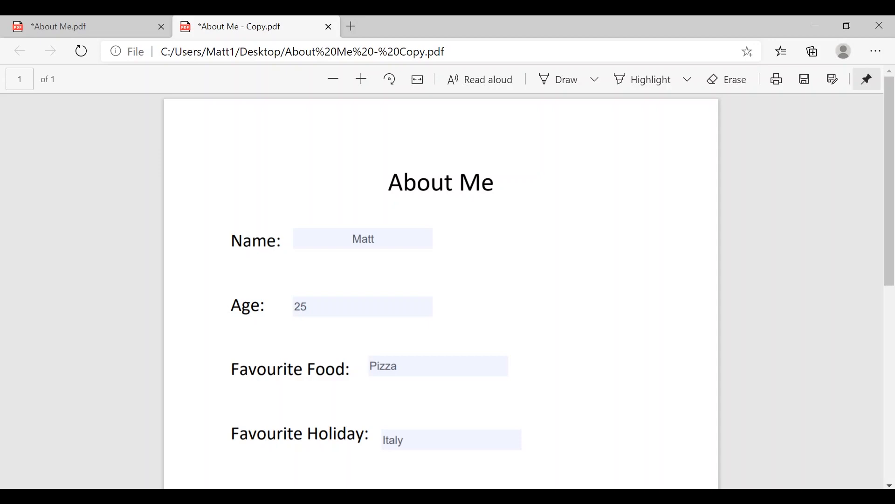
- Save the completed form to the Desktop as About Me - Copy1.pdf
left_click(806, 80)
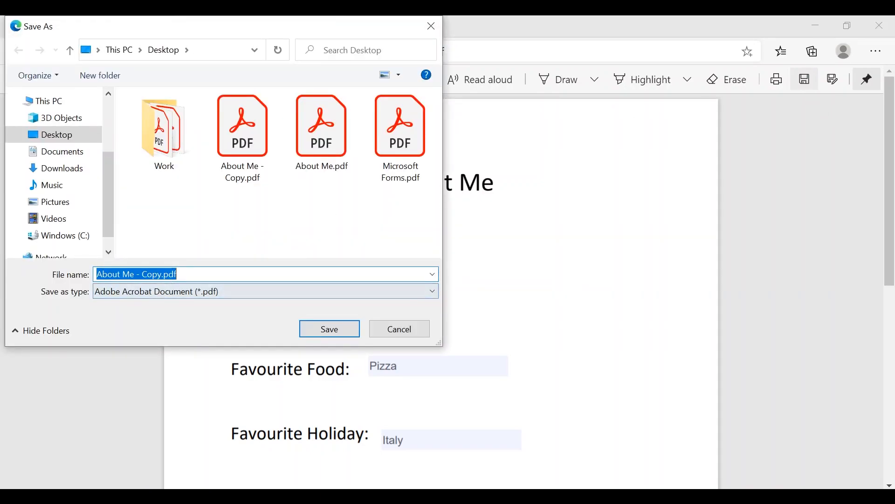
left_click(167, 274)
type("1")
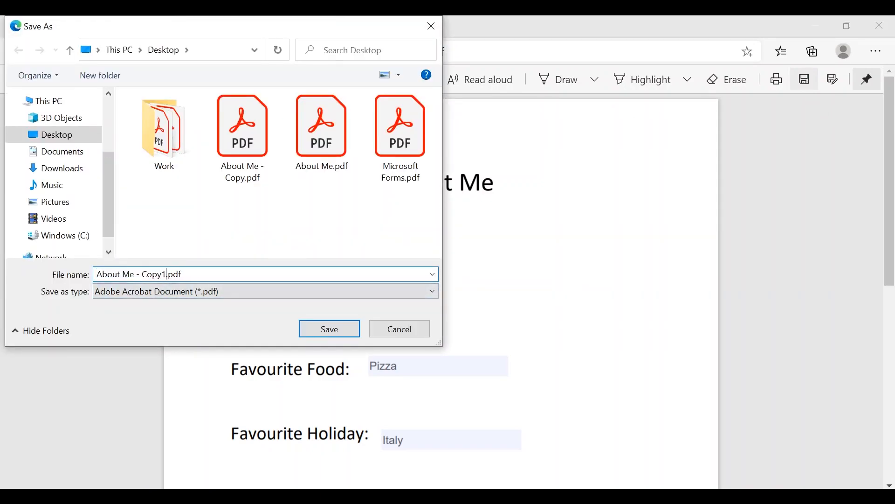
left_click(325, 332)
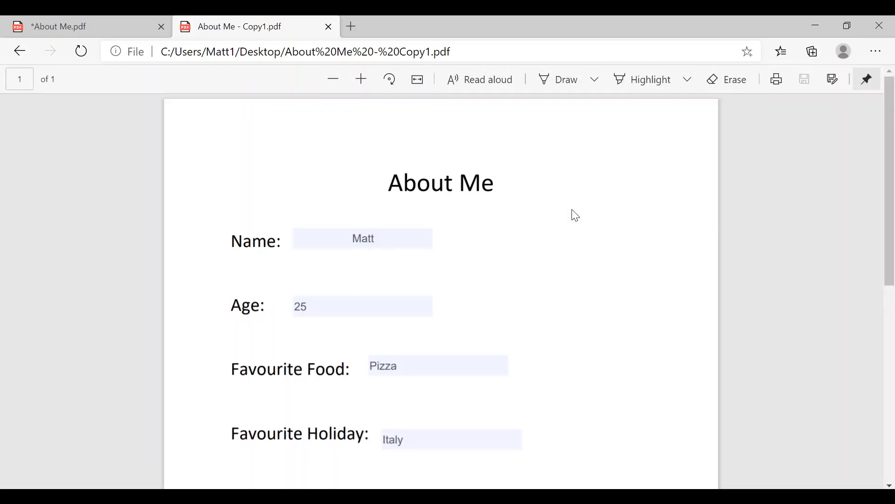